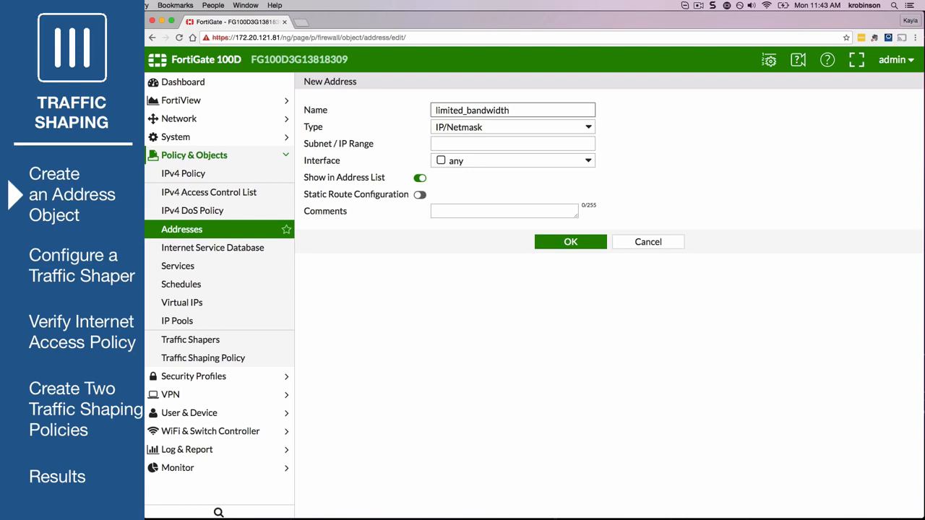
# - Set the subnet of the limited_bandwidth address to 192.168.11.3/32 and save the address object
pyautogui.click(447, 140)
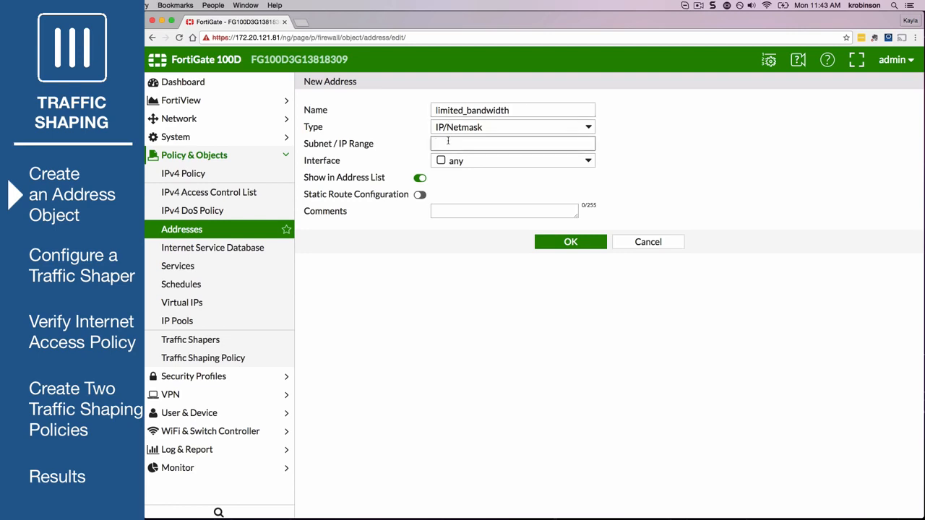
pyautogui.write('192.168.11.3')
pyautogui.press('Tab')
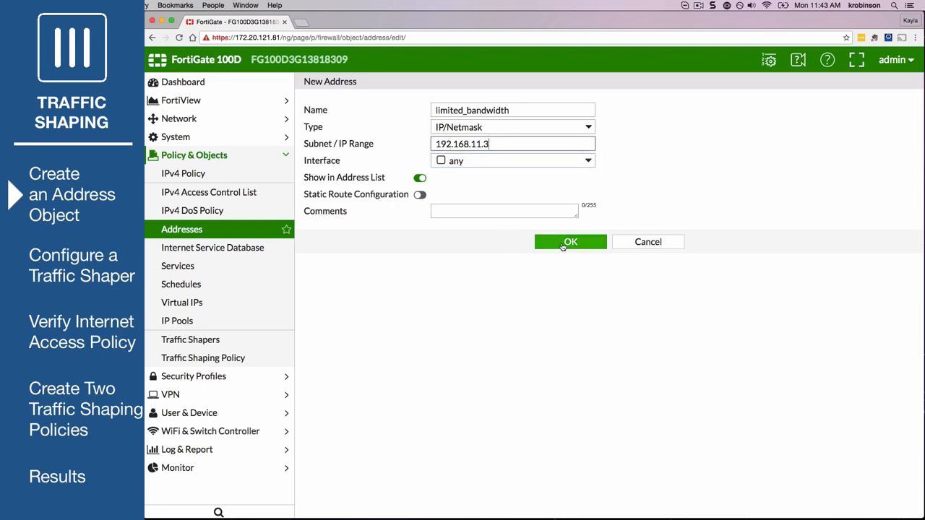
pyautogui.write('3')
pyautogui.click(570, 242)
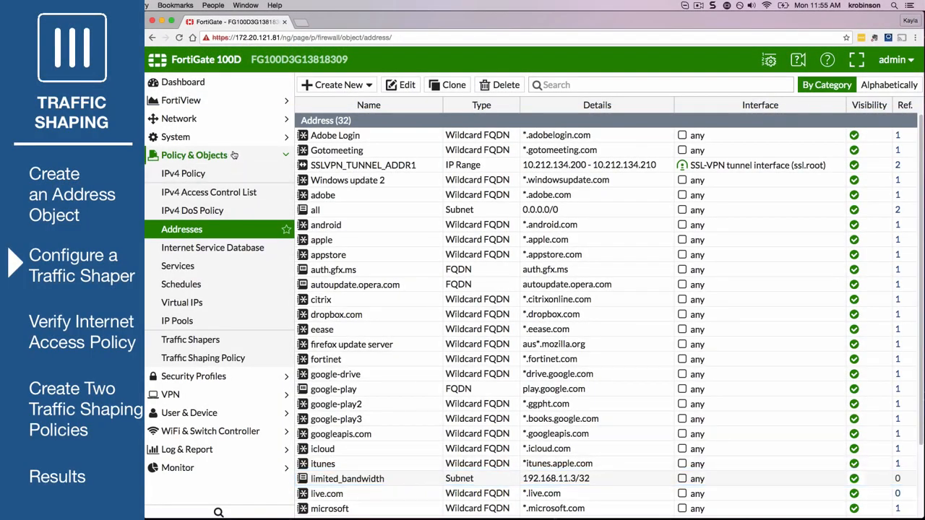
# - Start a new shared traffic shaper named limited_bandwidth with Medium traffic priority
pyautogui.click(239, 341)
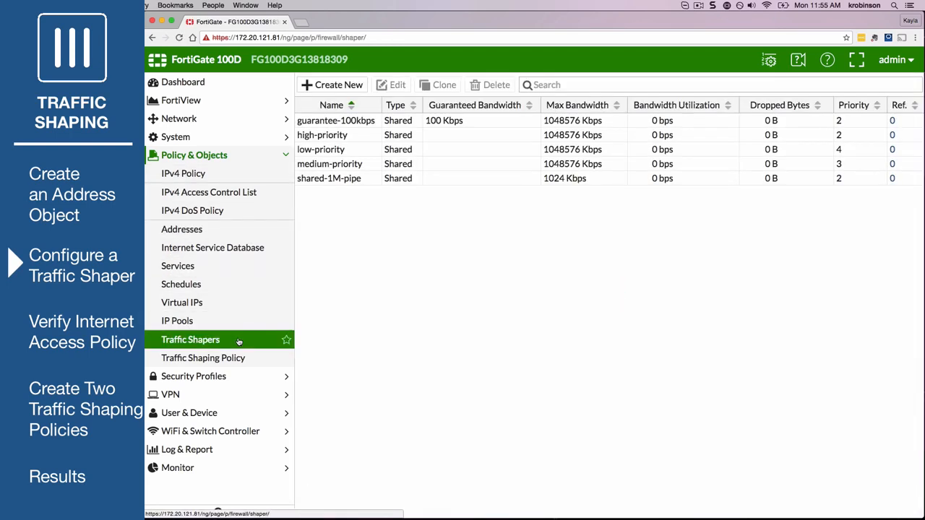
pyautogui.click(354, 86)
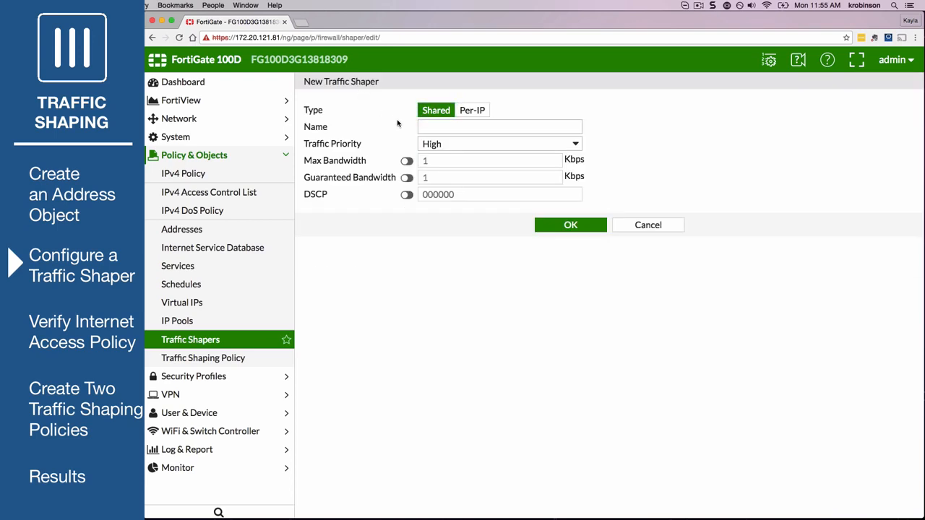
pyautogui.click(425, 127)
pyautogui.write('limited_bandwidth')
pyautogui.click(436, 142)
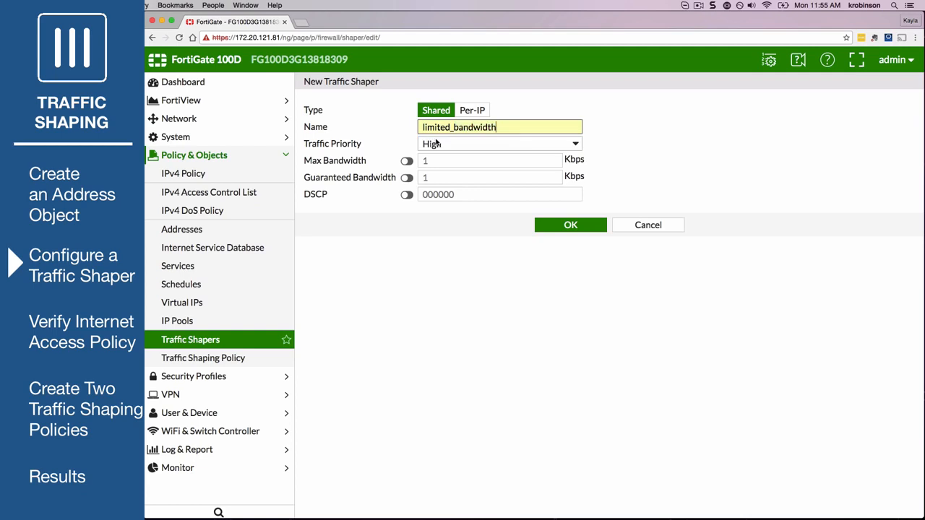
pyautogui.click(438, 144)
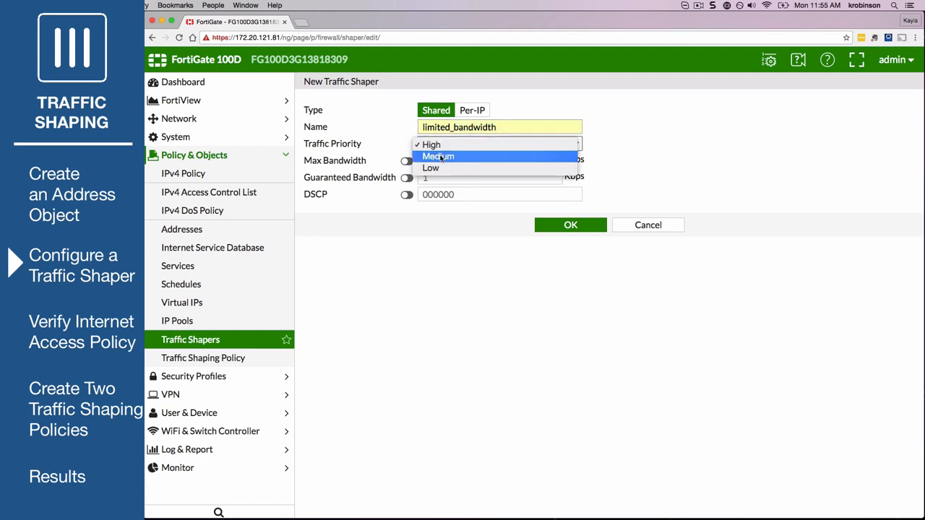
pyautogui.click(438, 156)
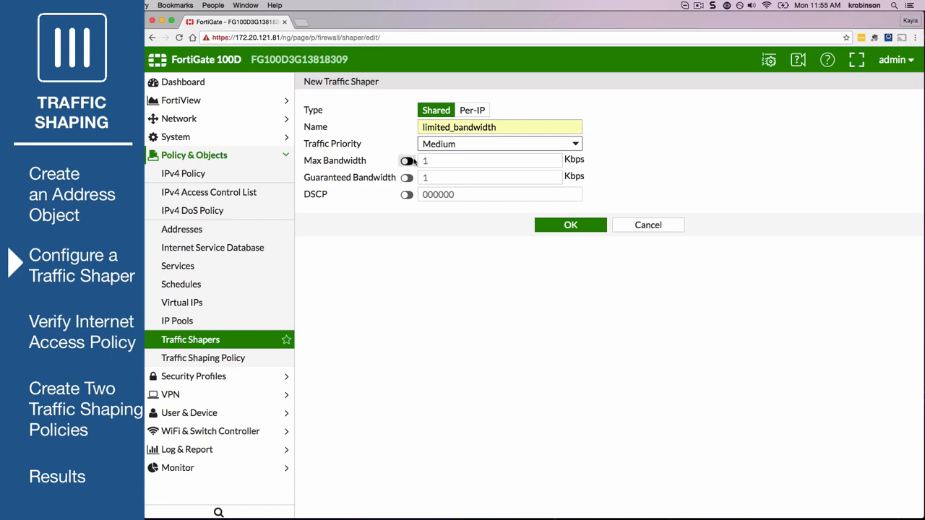
# - Enable a maximum bandwidth of 200 Kbps and a guaranteed bandwidth of 100 Kbps, and save the shaper
pyautogui.click(407, 160)
pyautogui.write('200')
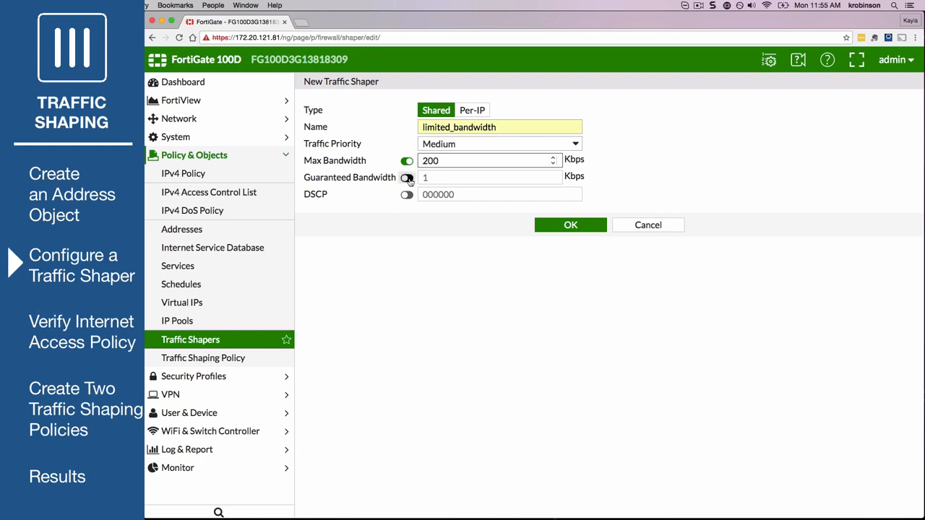
pyautogui.click(407, 177)
pyautogui.write('00')
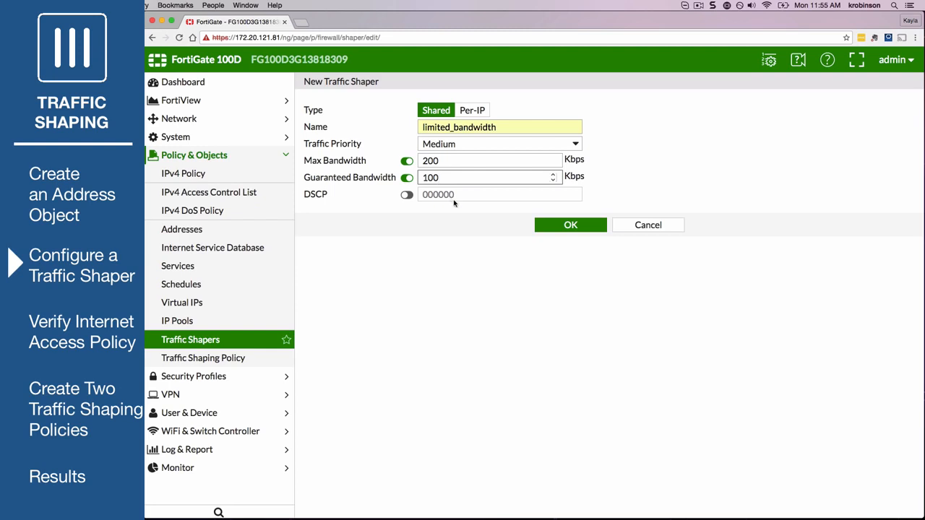
pyautogui.click(545, 227)
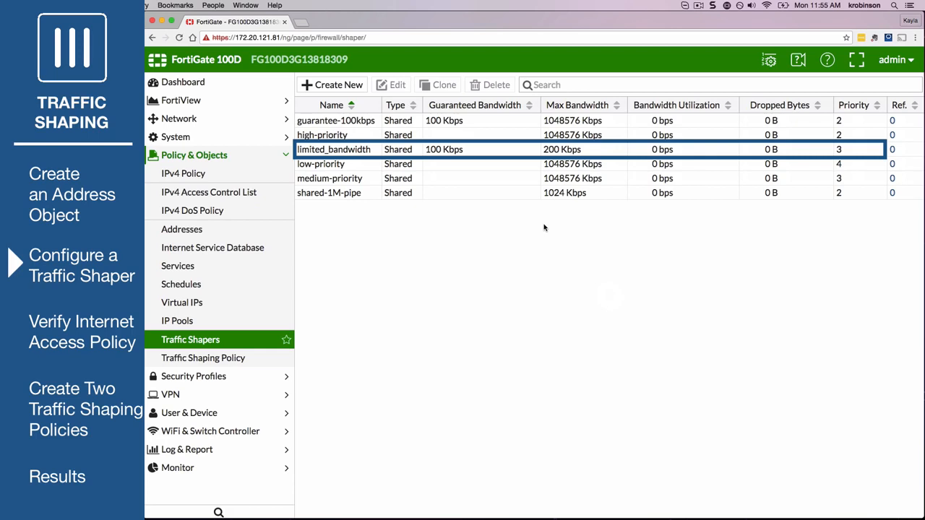
# - Edit the limited_bandwidth shaper in the CLI with "set per-policy enable" and "end", and check its Apply shaper setting
pyautogui.rightClick(494, 150)
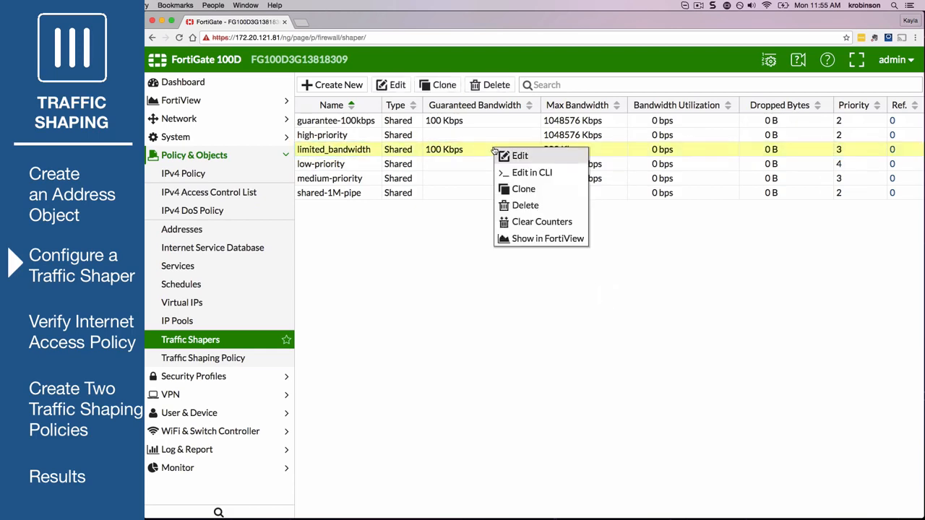
pyautogui.click(558, 174)
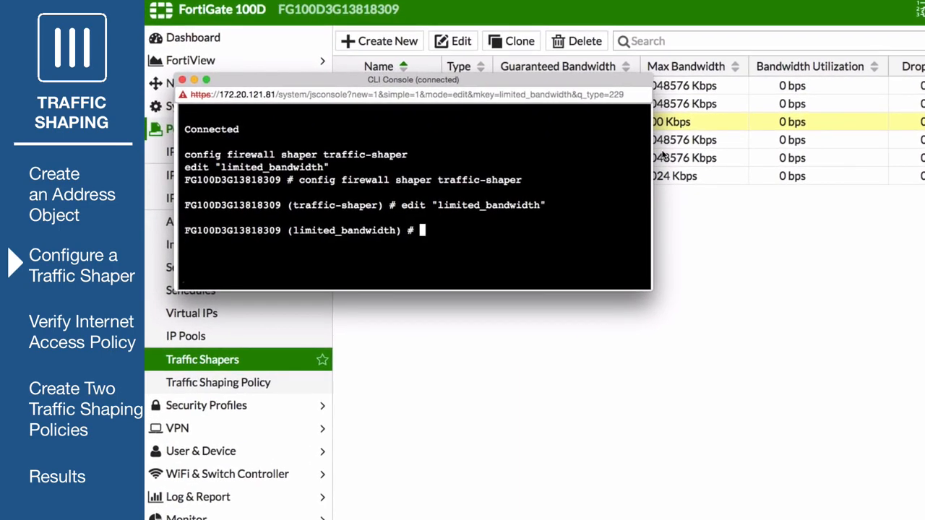
pyautogui.write('set per-policy enable')
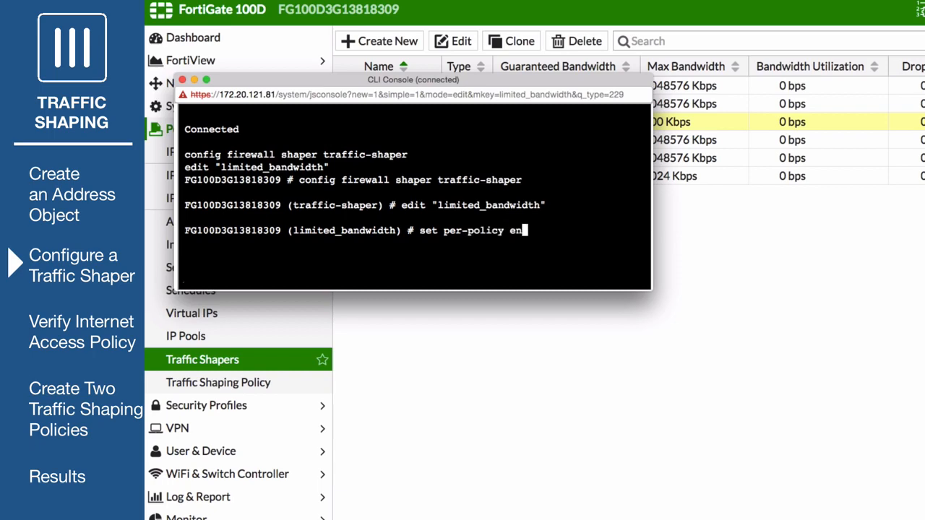
pyautogui.press('Return')
pyautogui.write('end')
pyautogui.press('Return')
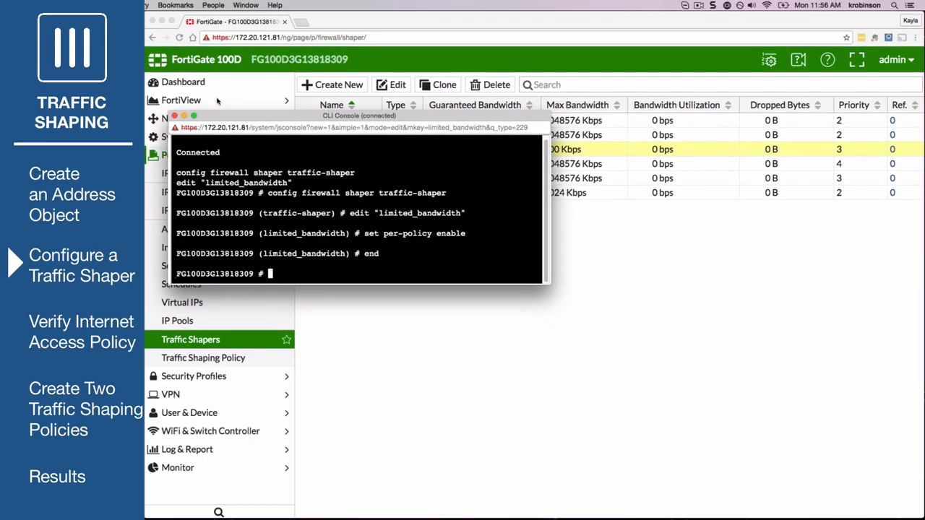
pyautogui.click(175, 116)
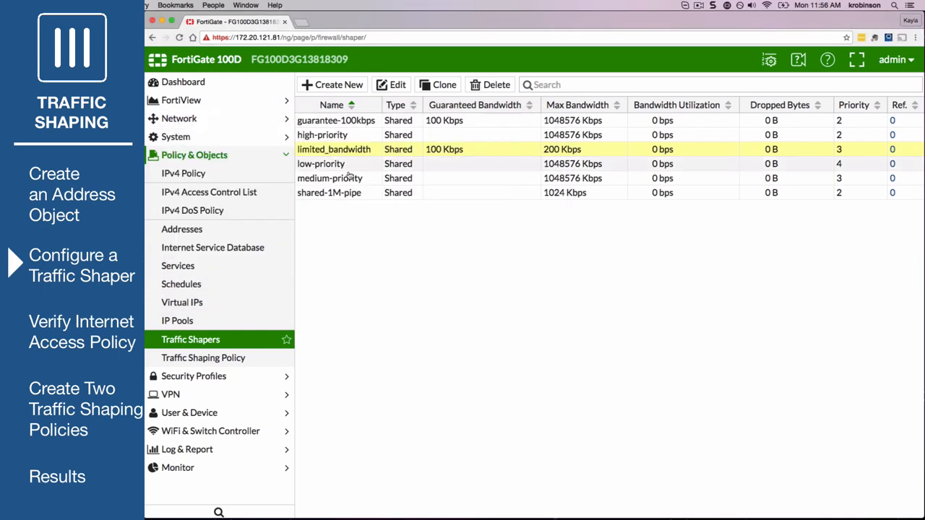
pyautogui.doubleClick(379, 154)
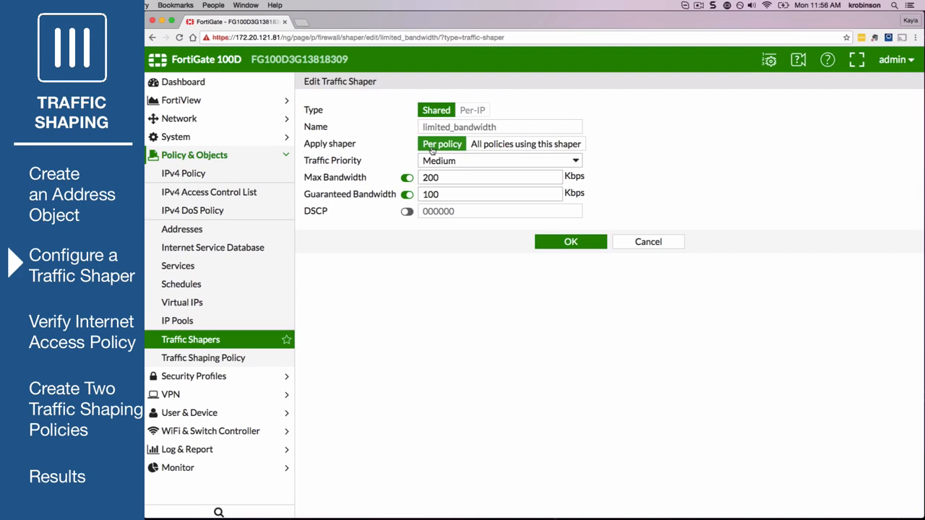
pyautogui.click(553, 246)
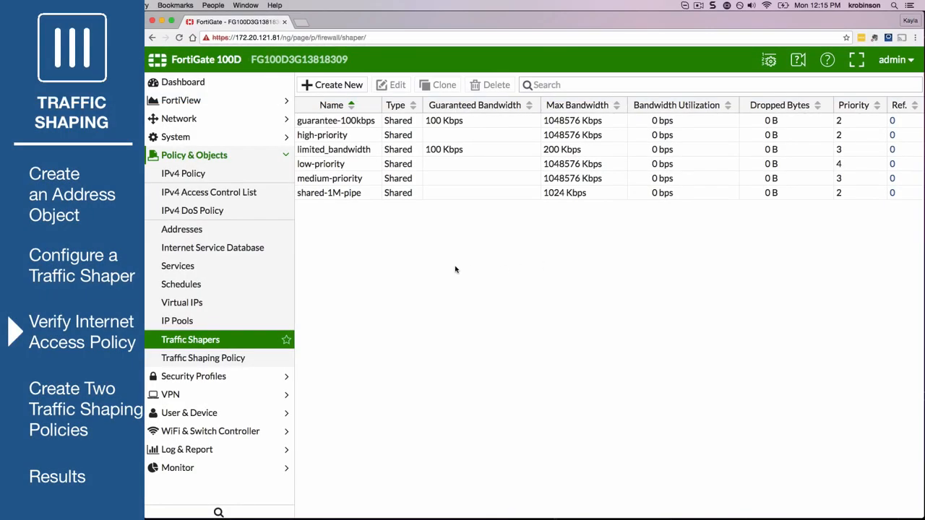
# - Set logging to All for the Internet_Access IPv4 policy
pyautogui.click(256, 178)
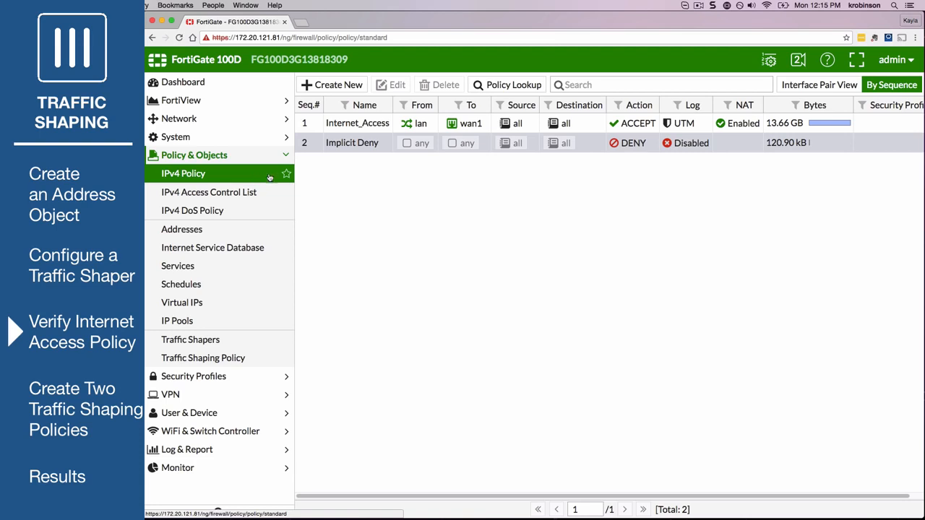
pyautogui.rightClick(698, 120)
pyautogui.moveTo(747, 131)
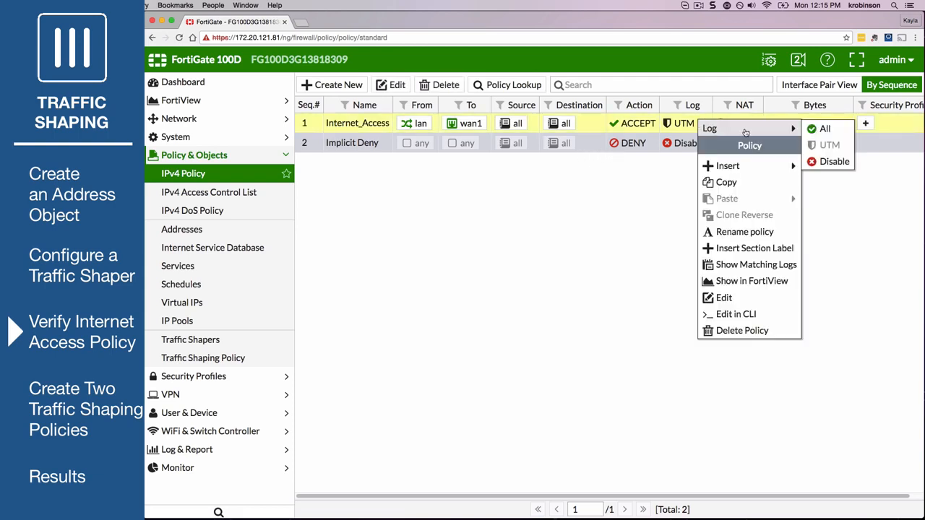
pyautogui.click(823, 130)
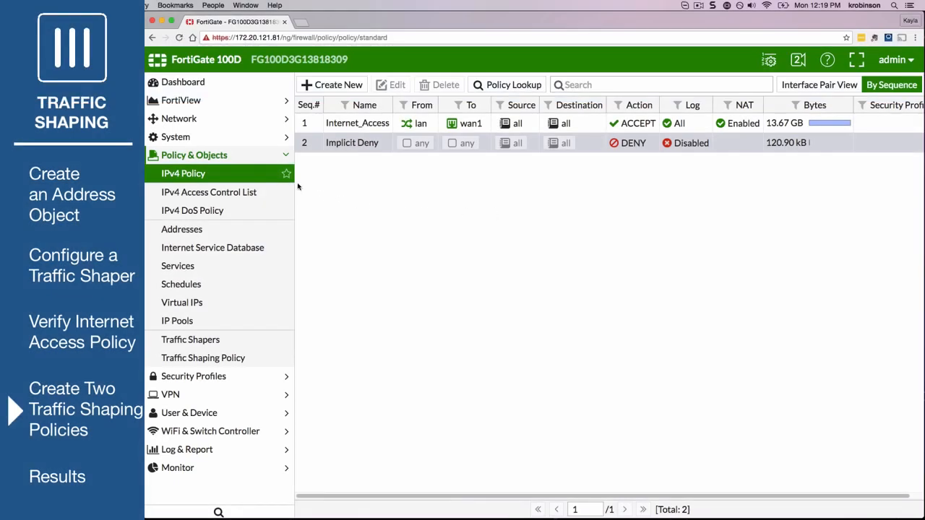
# - Start a new traffic shaping policy matching source all, destination all and service ALL
pyautogui.click(230, 357)
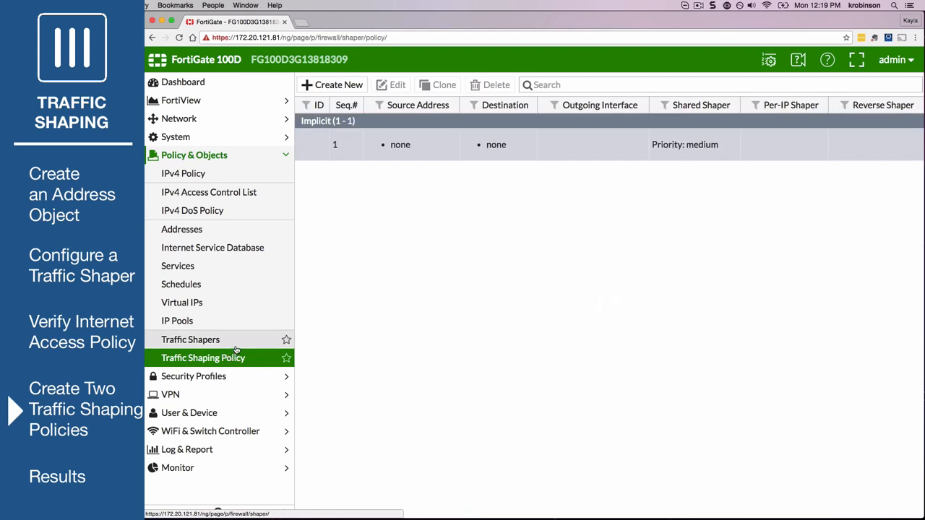
pyautogui.click(341, 85)
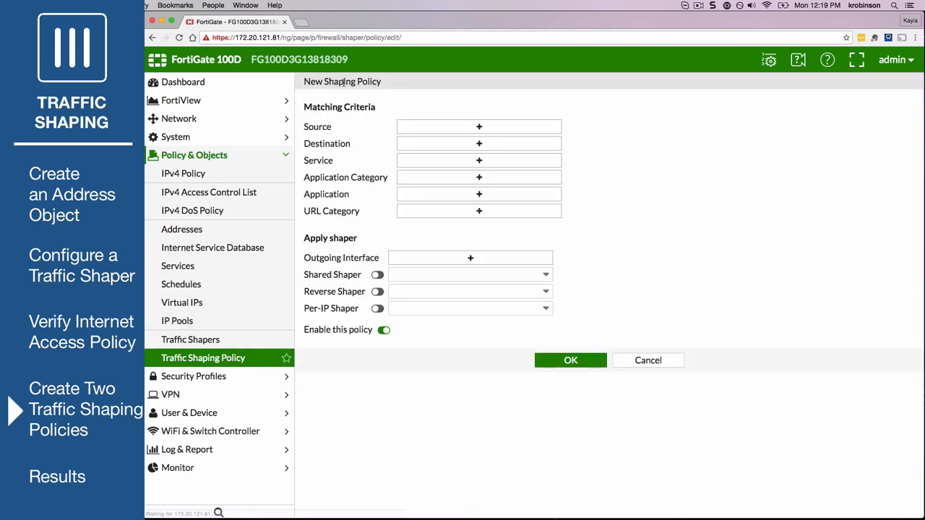
pyautogui.click(478, 126)
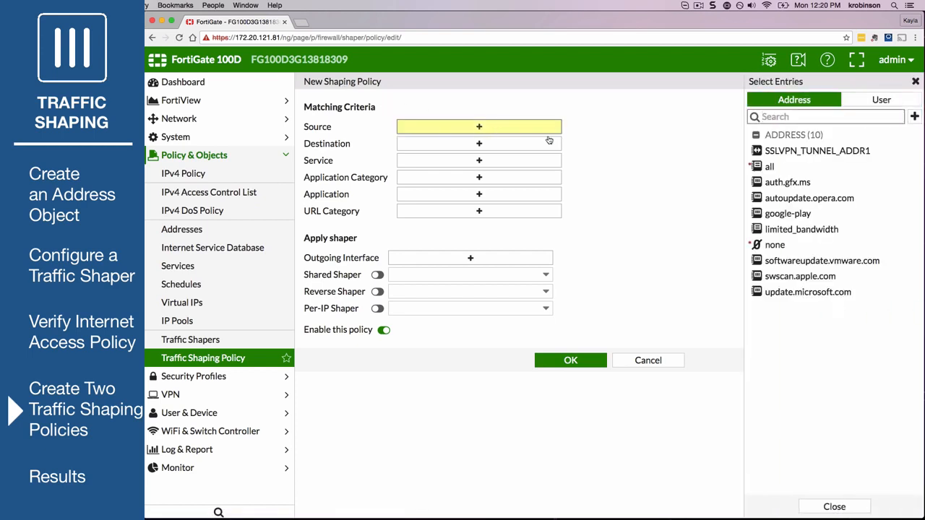
pyautogui.click(767, 166)
pyautogui.click(464, 142)
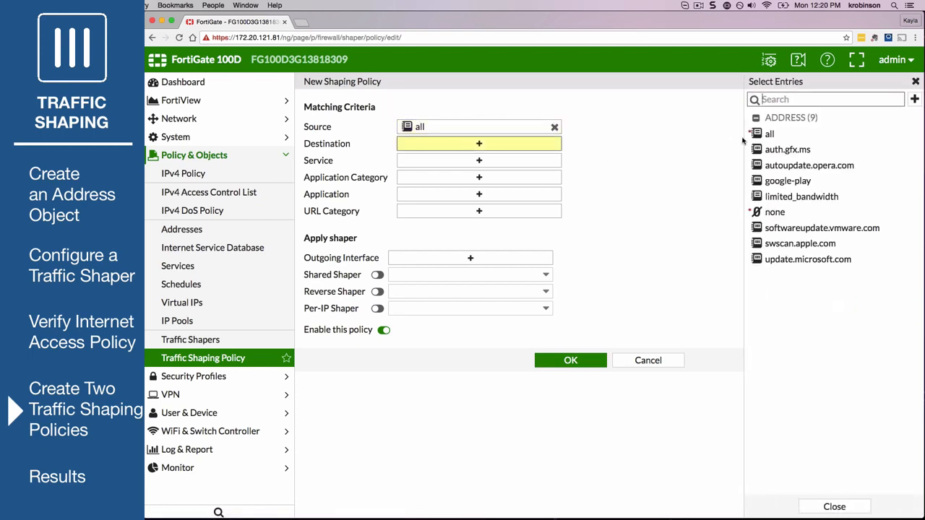
pyautogui.click(755, 135)
pyautogui.click(489, 159)
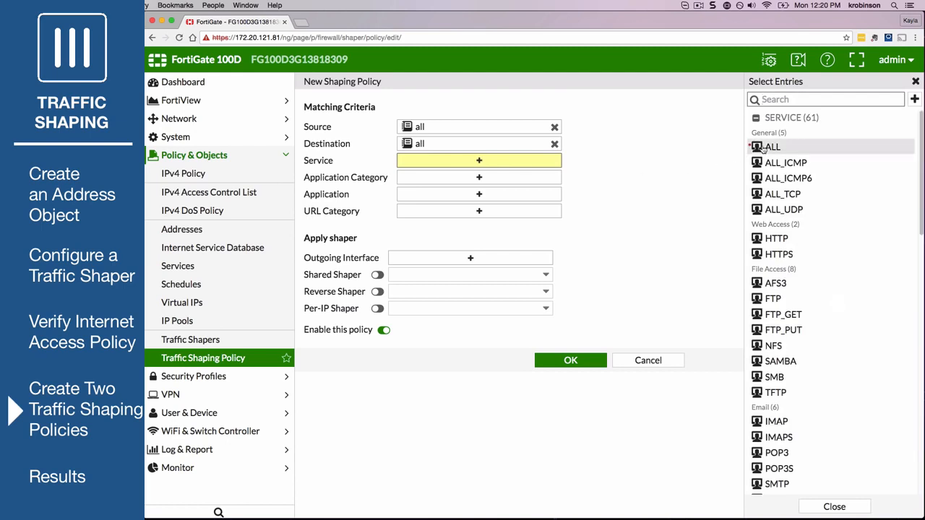
pyautogui.click(762, 146)
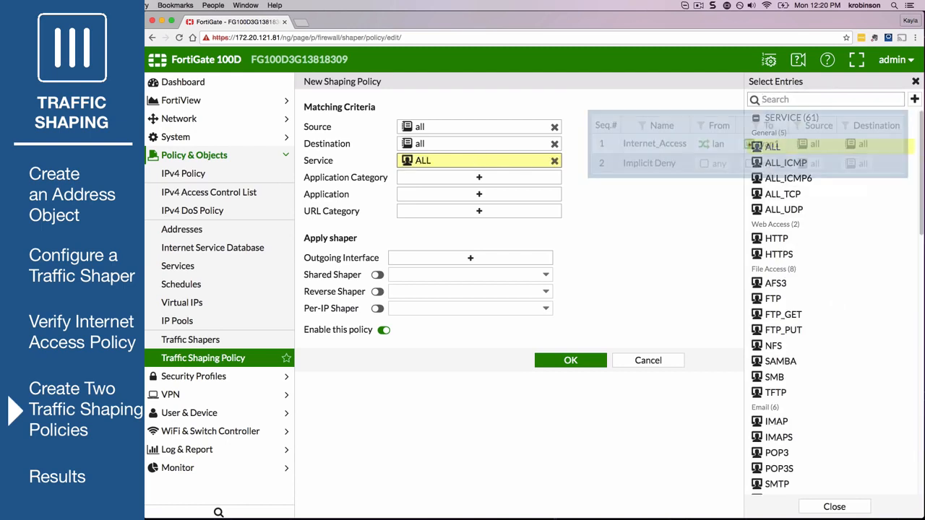
# - Apply the high-priority shaper as both shared and reverse shaper on outgoing interface wan1, and save the shaping policy
pyautogui.click(470, 258)
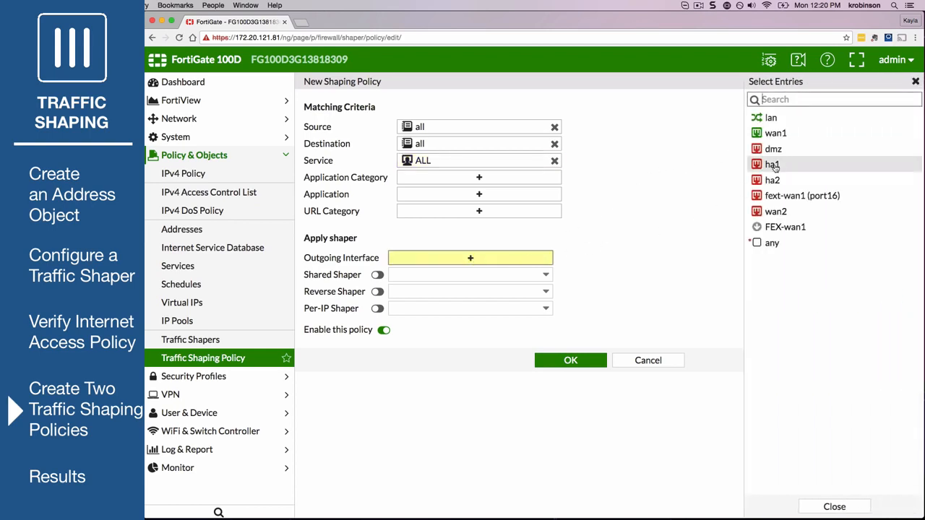
pyautogui.click(775, 133)
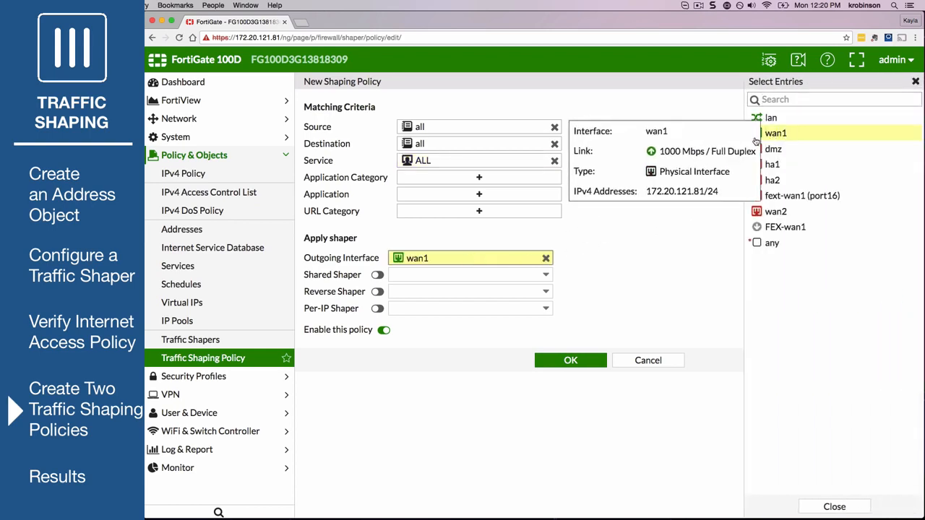
pyautogui.click(377, 274)
pyautogui.click(531, 277)
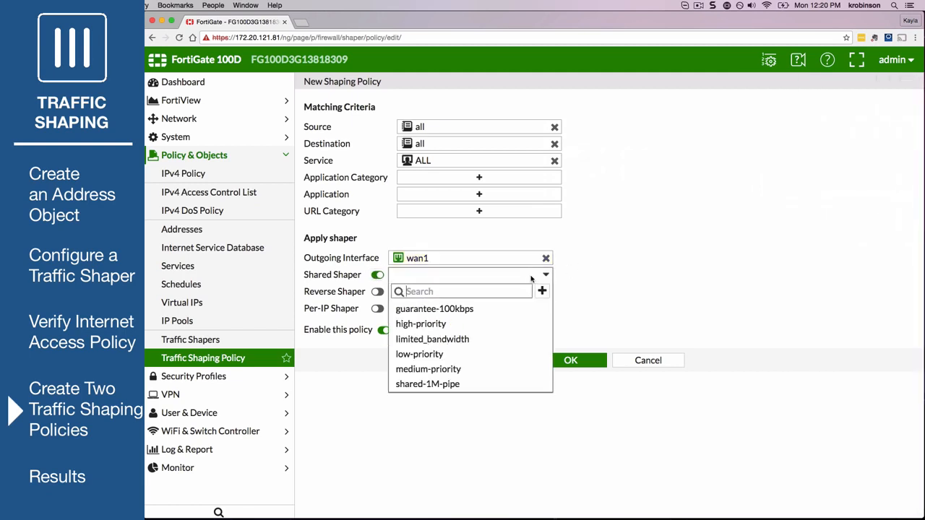
pyautogui.click(480, 330)
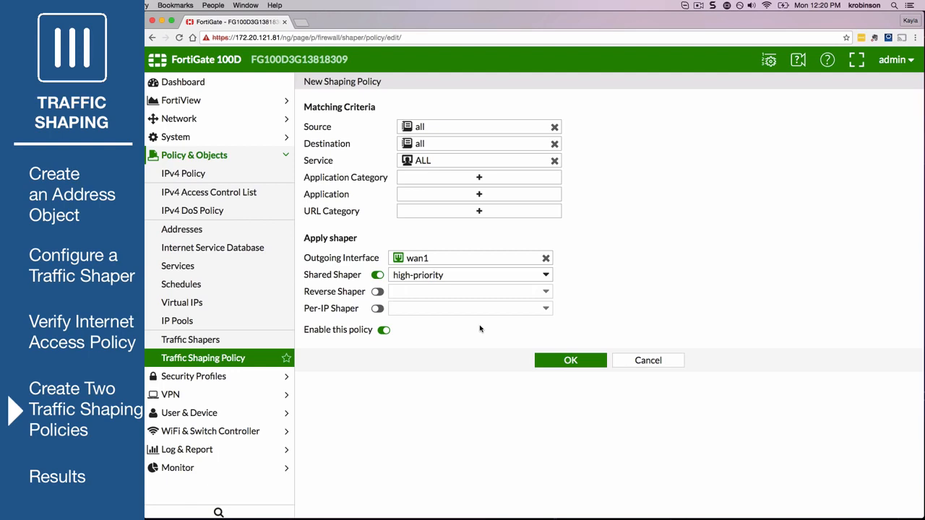
pyautogui.click(377, 291)
pyautogui.click(464, 291)
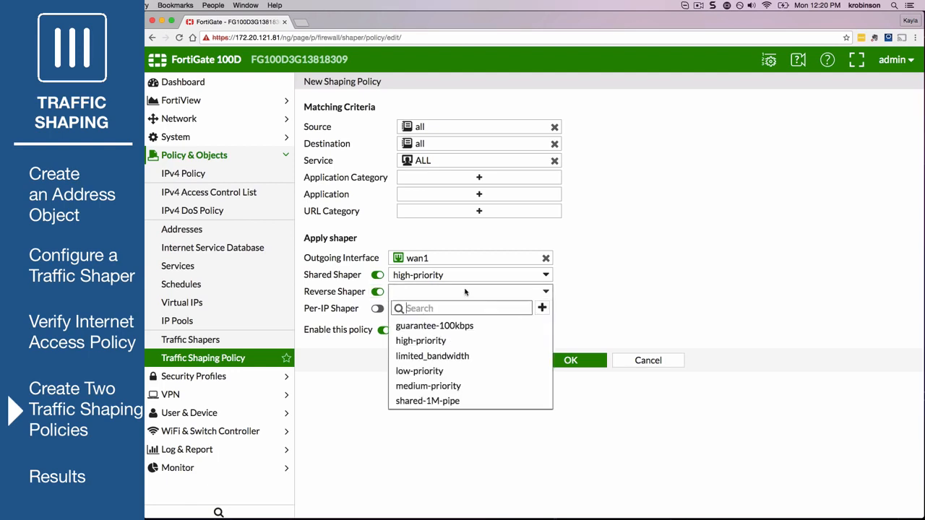
pyautogui.click(461, 341)
pyautogui.click(560, 362)
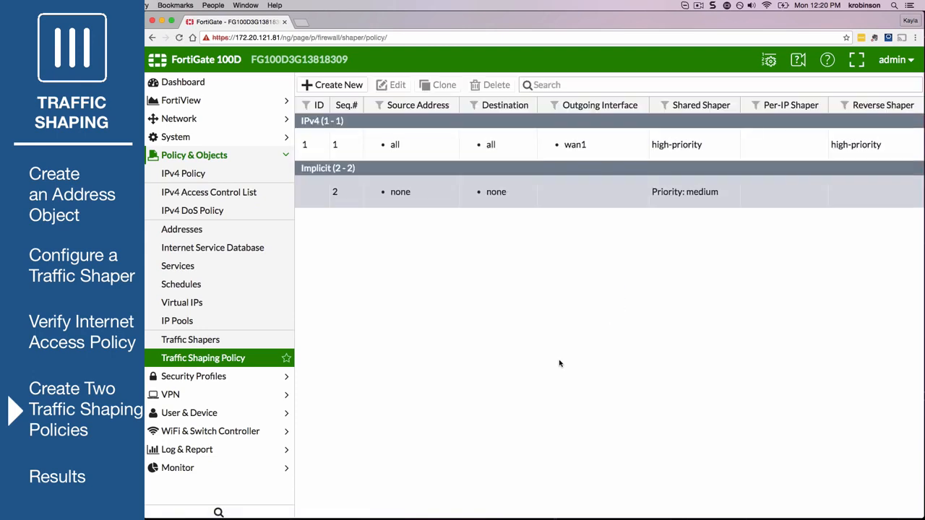
# - Start a second traffic shaping policy matching source limited_bandwidth, destination all and service ALL
pyautogui.click(324, 84)
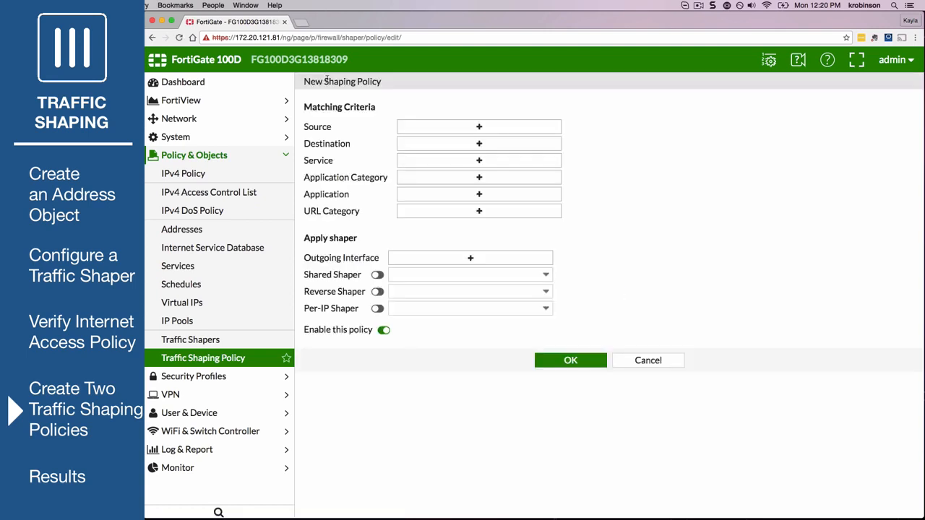
pyautogui.click(475, 126)
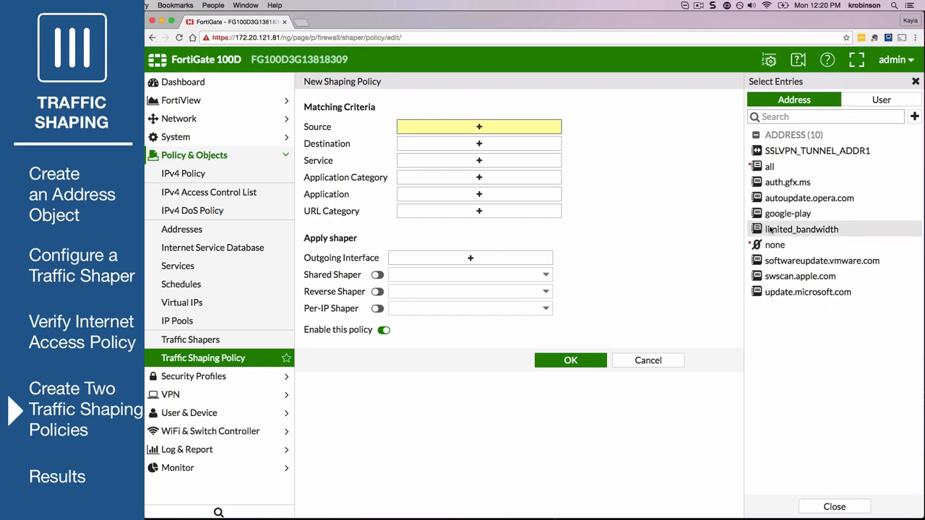
pyautogui.click(798, 229)
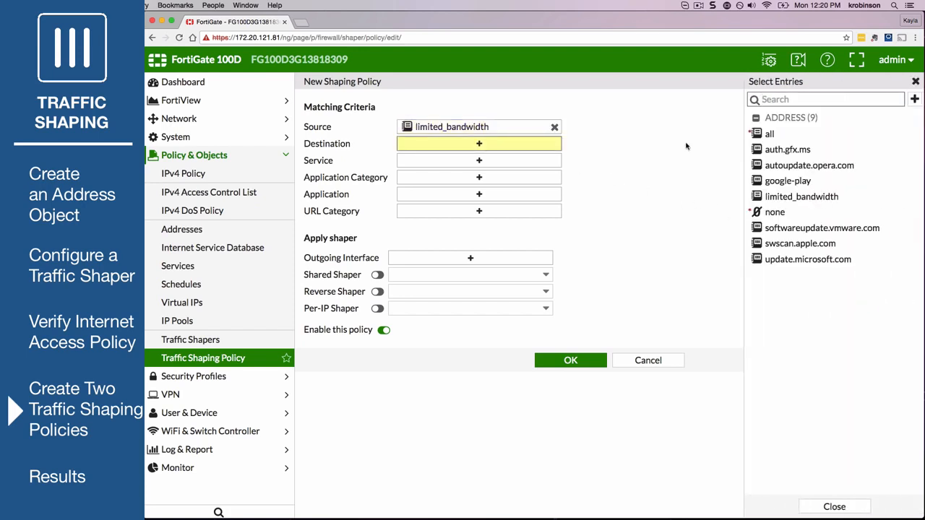
pyautogui.click(777, 131)
pyautogui.click(512, 162)
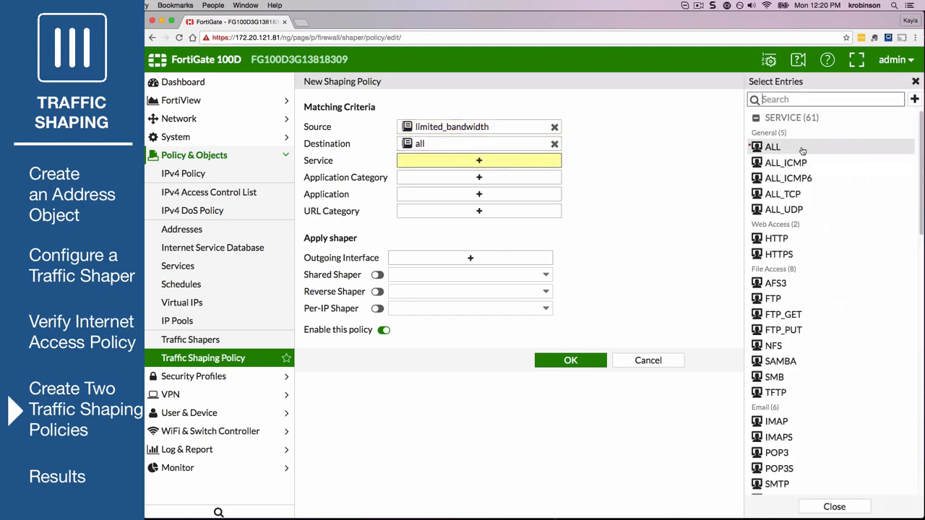
pyautogui.click(774, 148)
# - Set the new policy's outgoing interface to wan1 and apply limited_bandwidth as both shared and reverse shaper
pyautogui.click(486, 258)
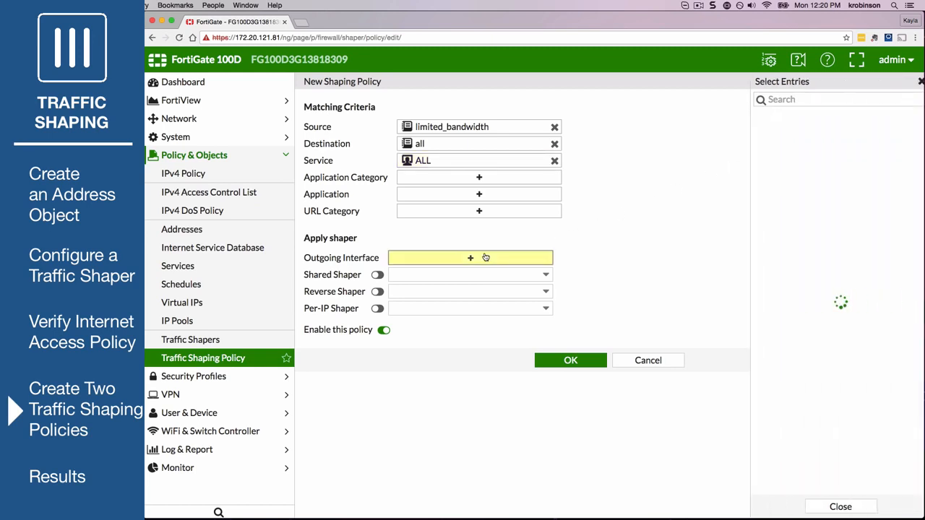
pyautogui.click(764, 134)
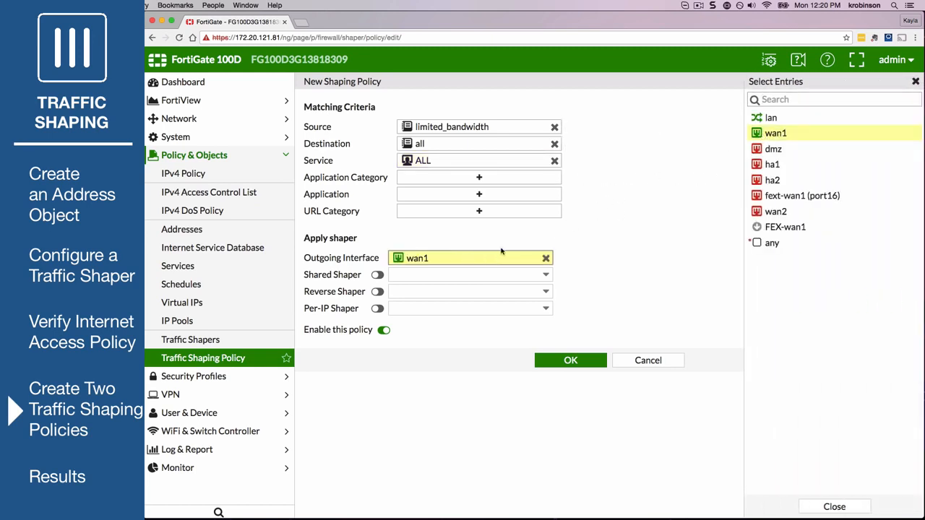
pyautogui.click(377, 274)
pyautogui.click(418, 275)
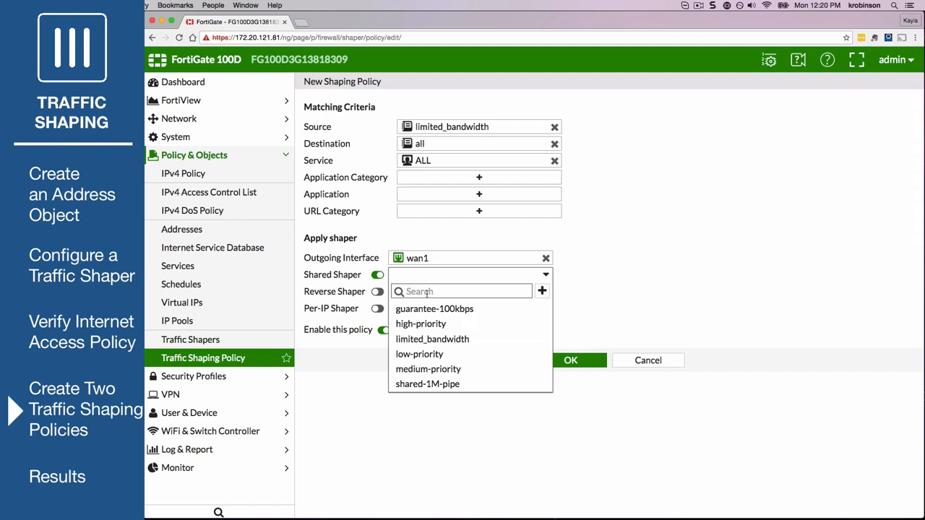
pyautogui.click(426, 348)
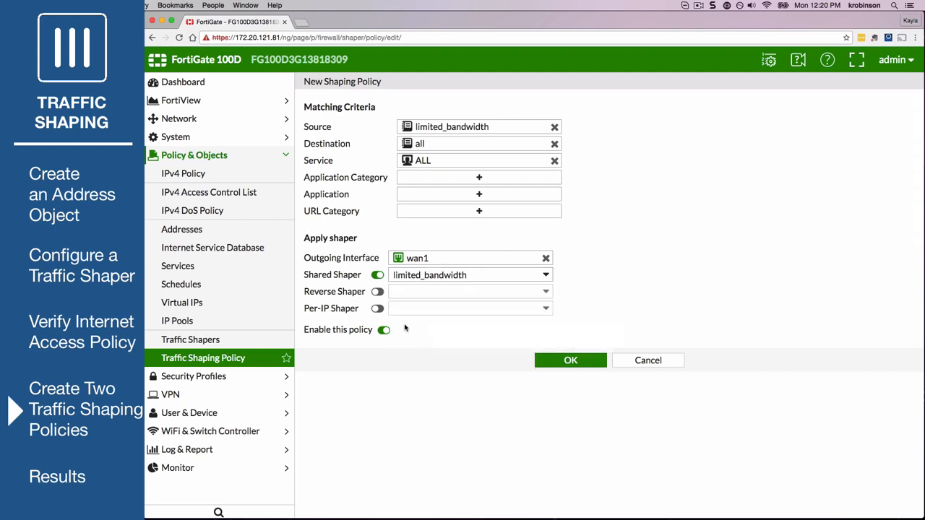
pyautogui.click(377, 292)
pyautogui.click(418, 290)
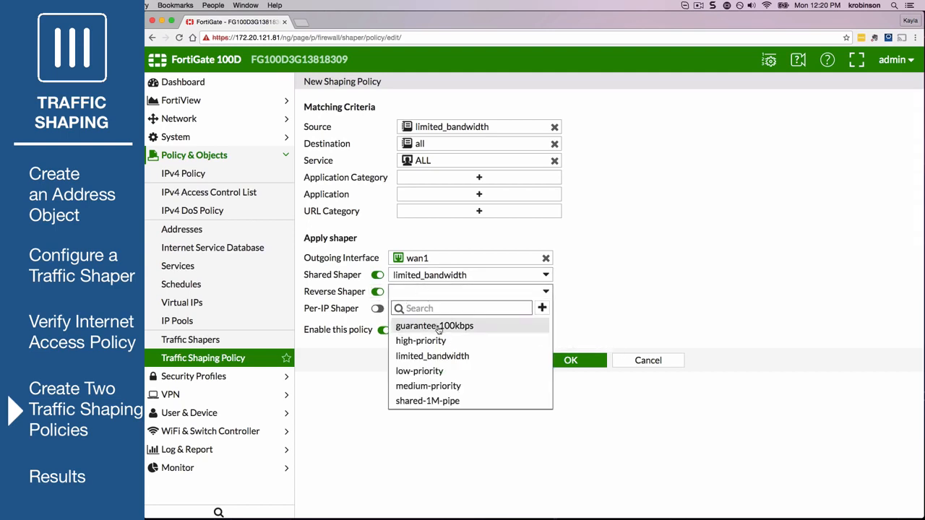
pyautogui.click(432, 356)
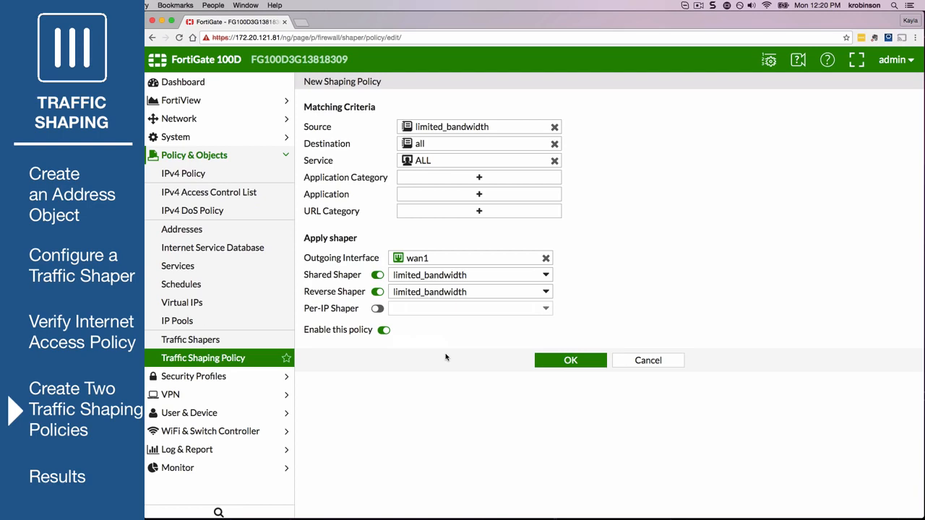
# - Save the limited_bandwidth shaping policy and move it above the policy with source all
pyautogui.click(550, 361)
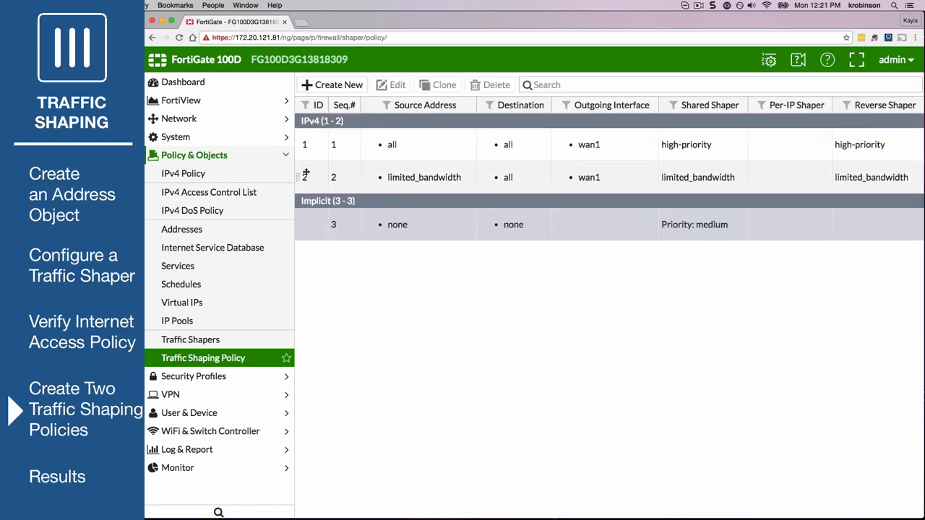
pyautogui.moveTo(305, 173); pyautogui.dragTo(303, 132)
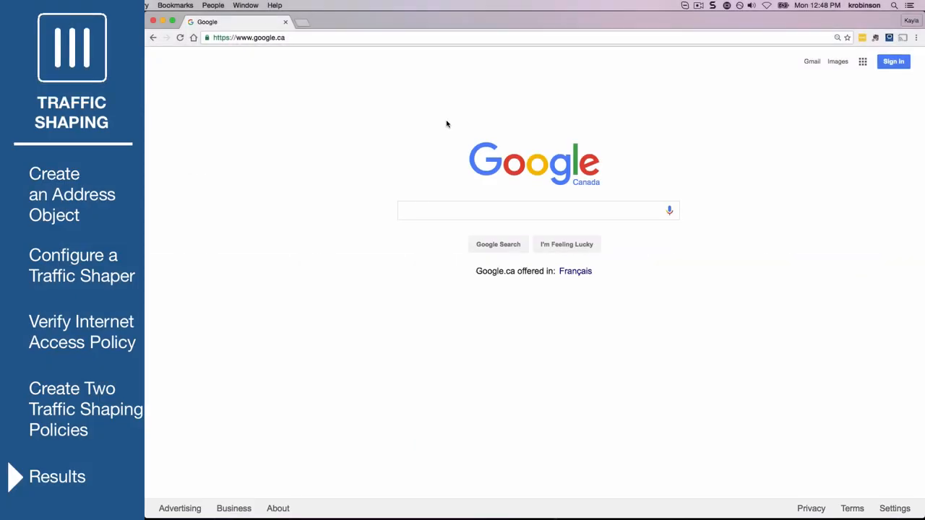
pyautogui.click(301, 37)
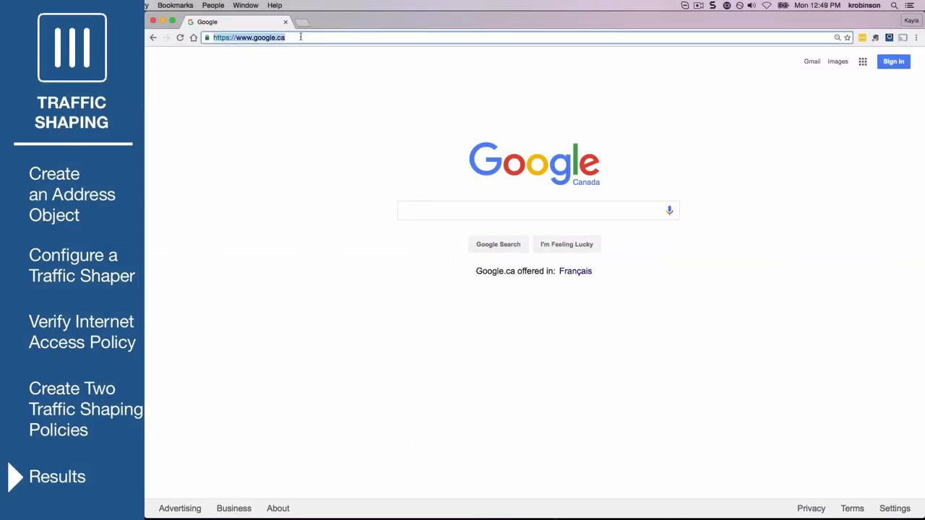
pyautogui.press('BackSpace')
pyautogui.write('https://www.youtube.com/c/fortinet')
pyautogui.press('Return')
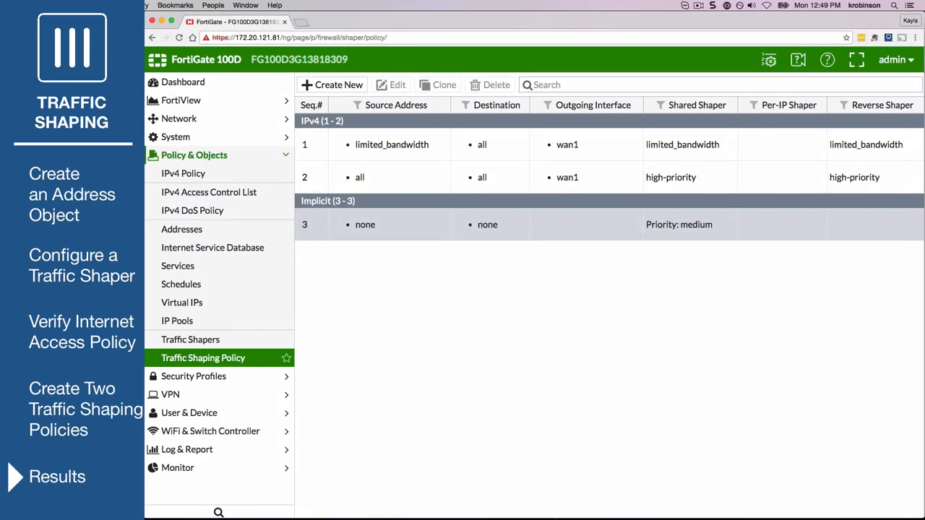
# - Check bandwidth per source in FortiView, and compare bandwidth and dropped bytes of the high-priority and limited_bandwidth shapers
pyautogui.click(210, 101)
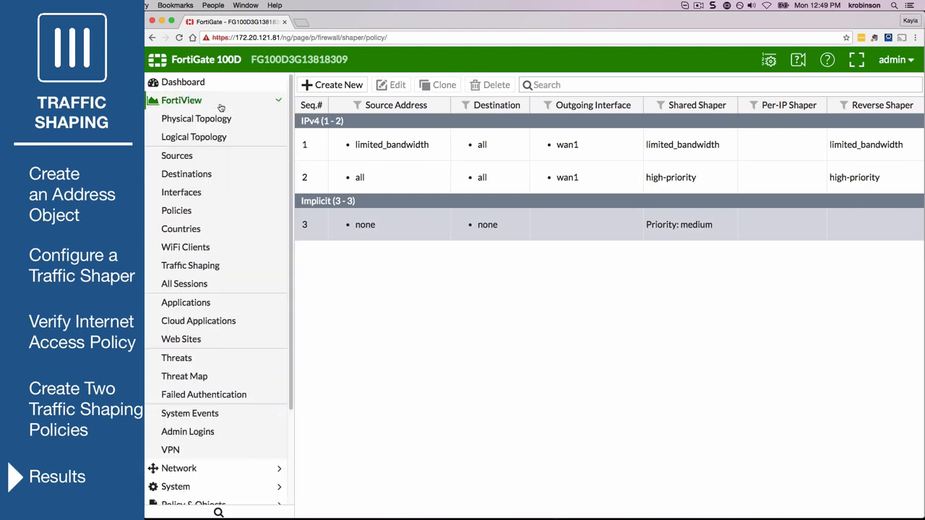
pyautogui.click(210, 156)
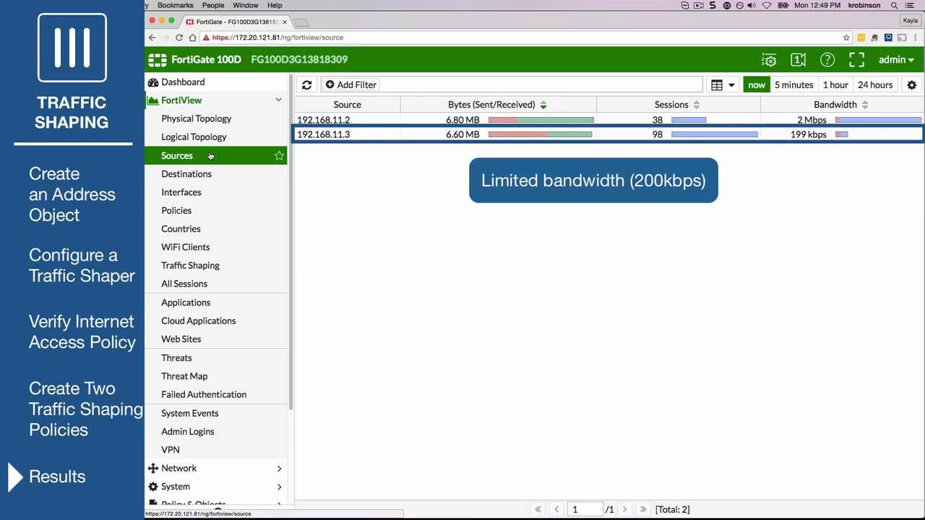
pyautogui.click(259, 266)
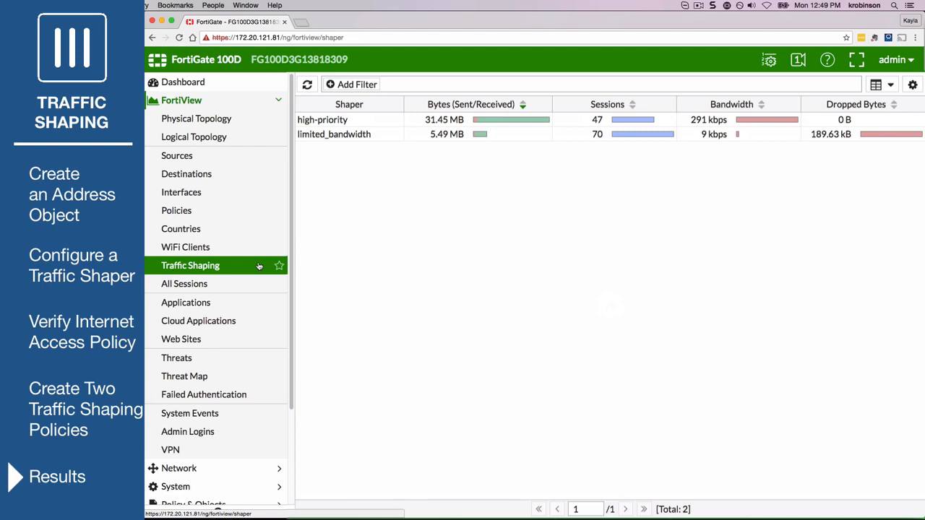
pyautogui.click(380, 120)
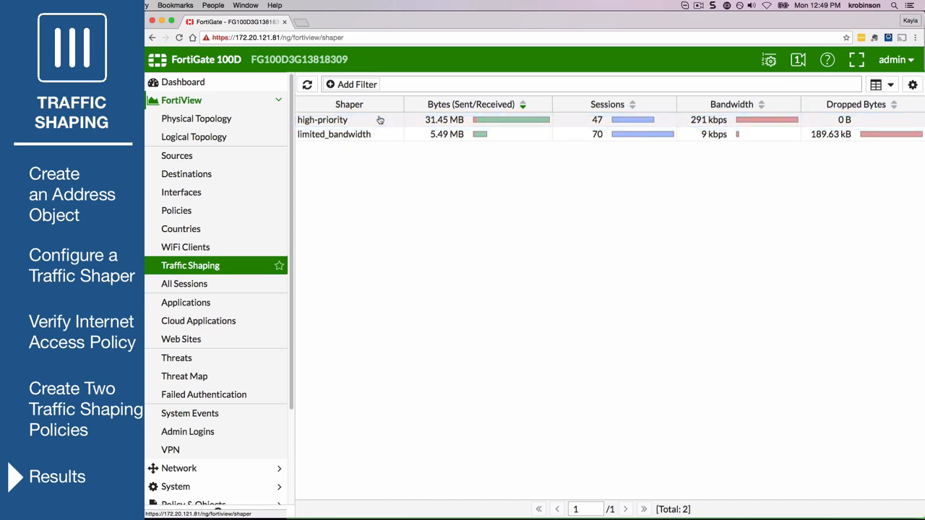
pyautogui.click(384, 136)
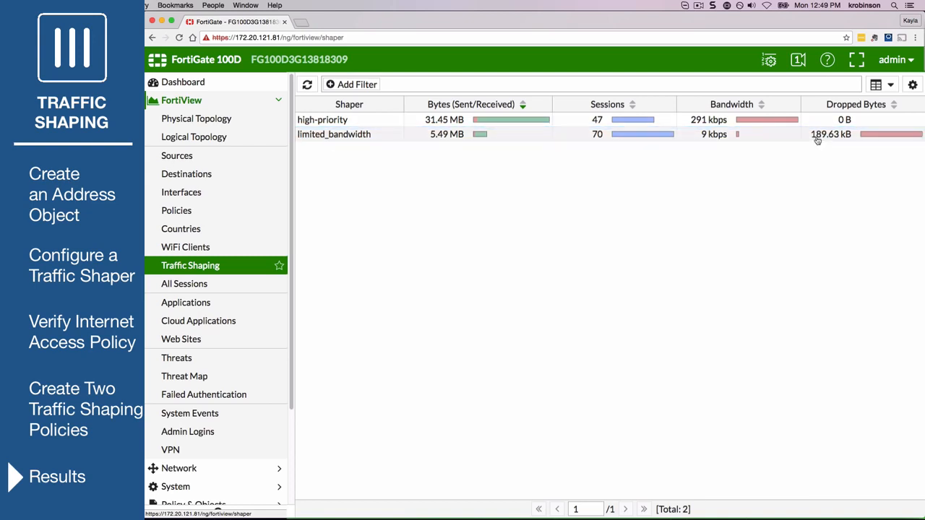
# - Show the FortiView traffic shaping data as a bubble chart sorted by Bandwidth
pyautogui.click(881, 84)
pyautogui.click(878, 115)
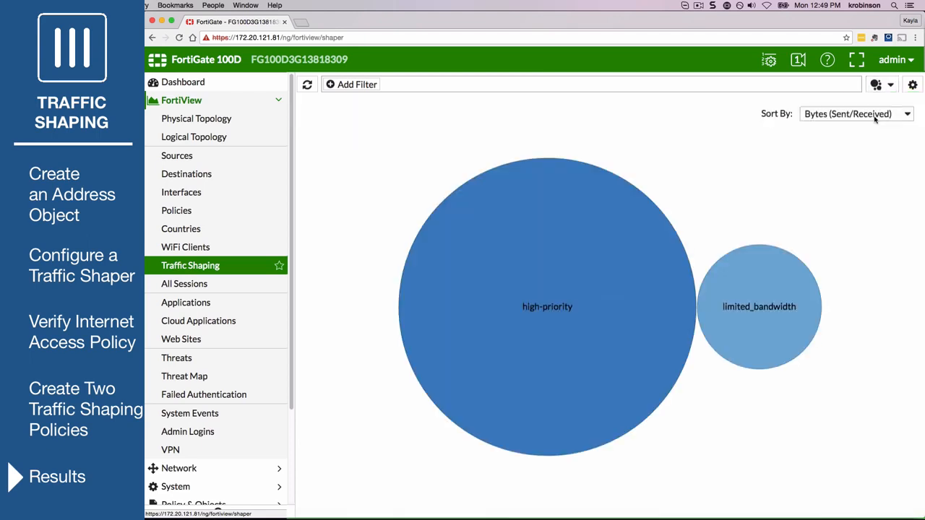
pyautogui.click(874, 115)
pyautogui.click(871, 138)
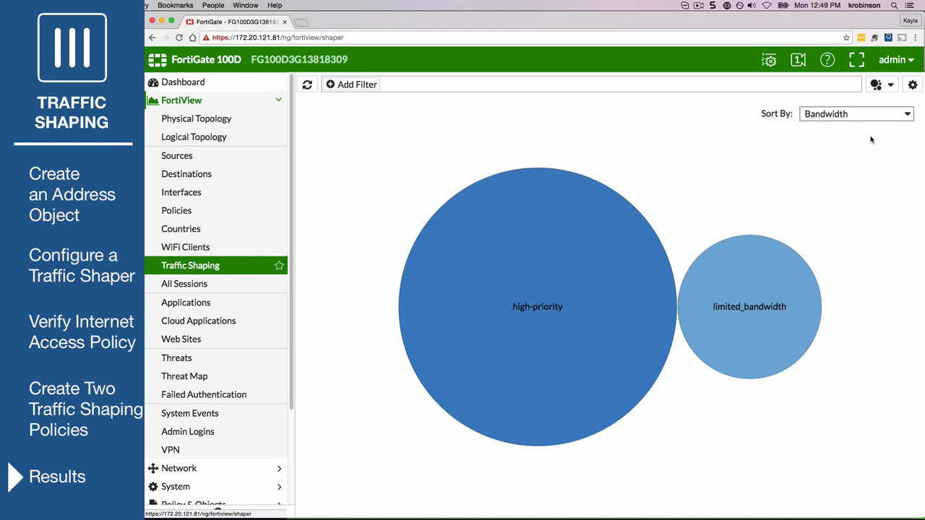
# - Drill down into the limited_bandwidth shaper and view its traffic by destination
pyautogui.click(755, 288)
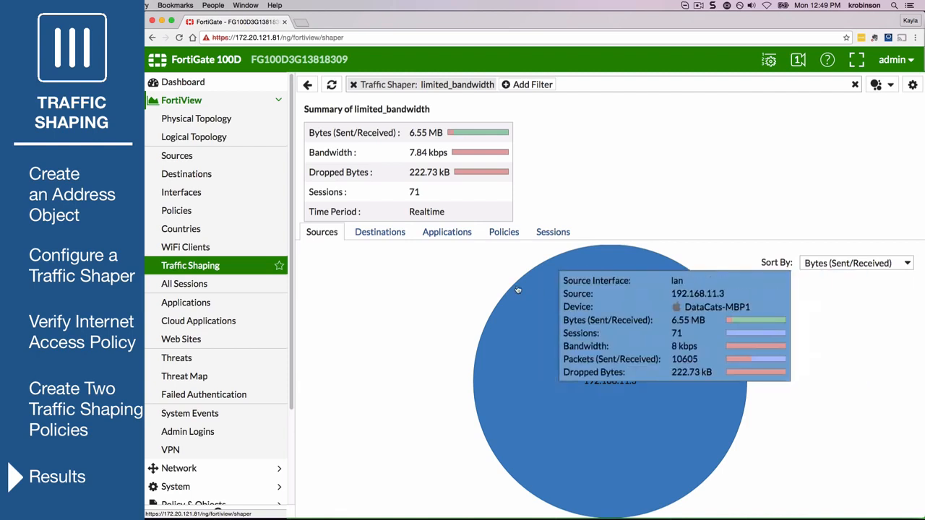
pyautogui.click(355, 239)
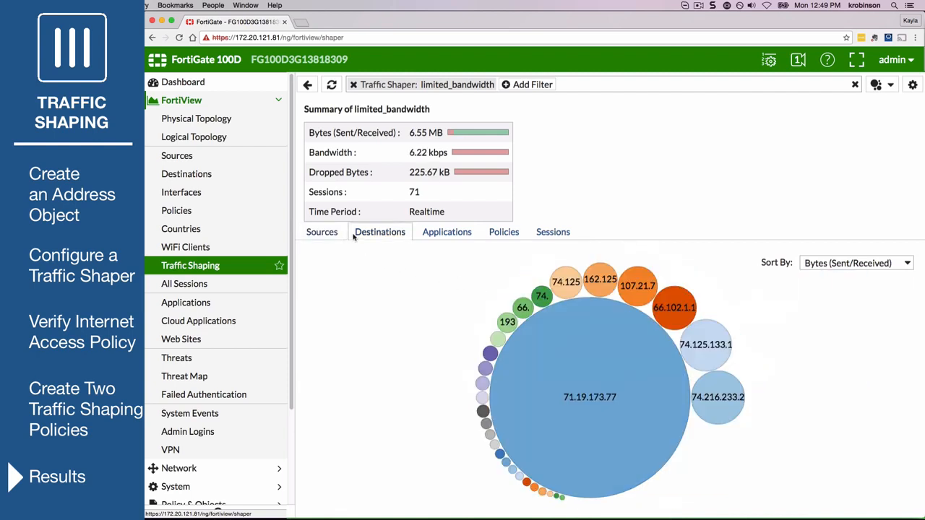